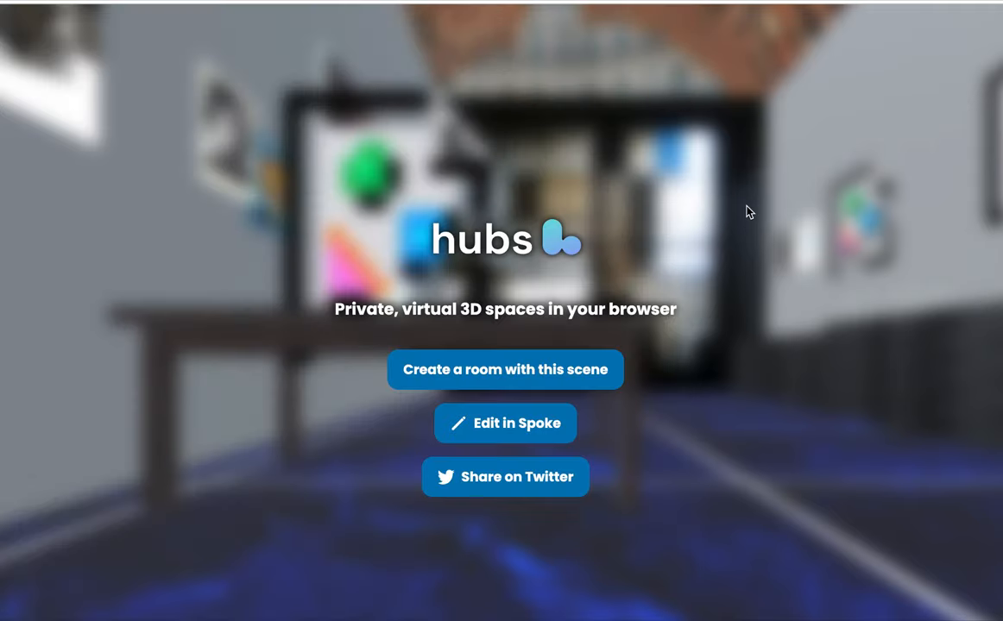
Step: Load the Cyberiana Studio gallery scene in the editor, glancing at the image-link notes meanwhile
left_click(494, 424)
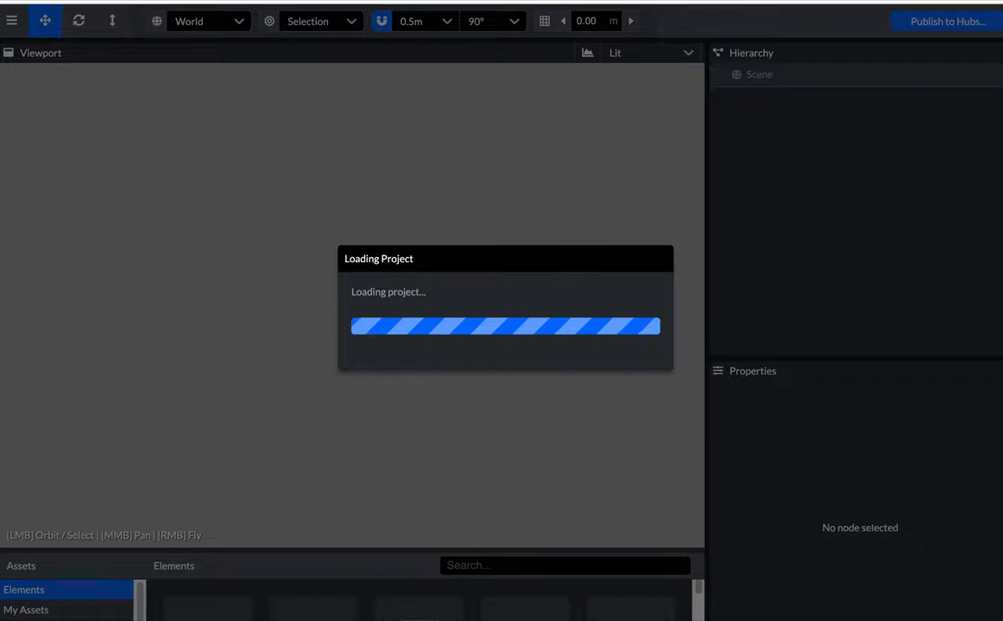
key("alt+Tab")
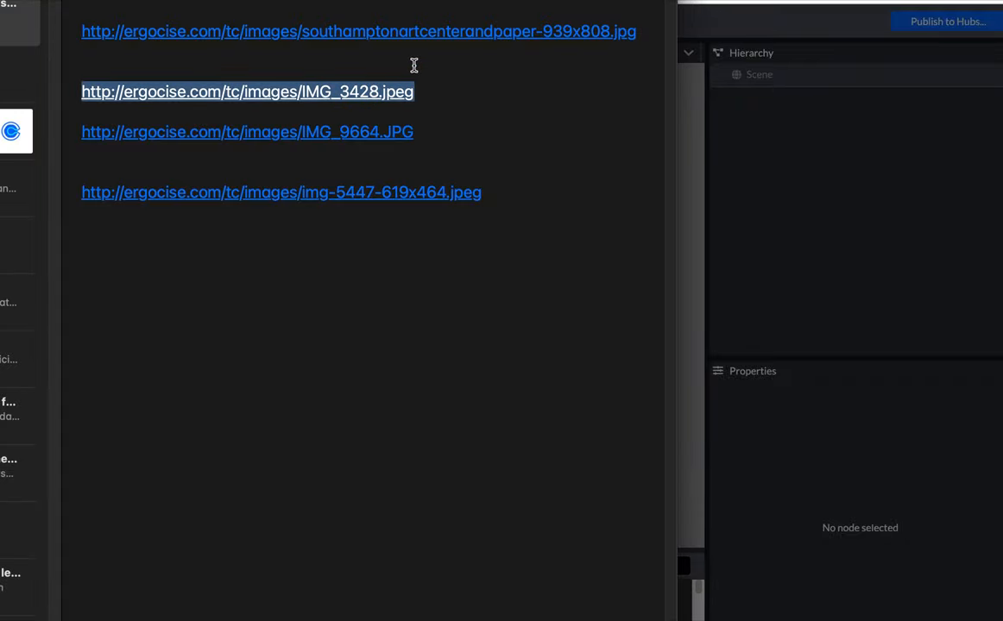
key("alt+Tab")
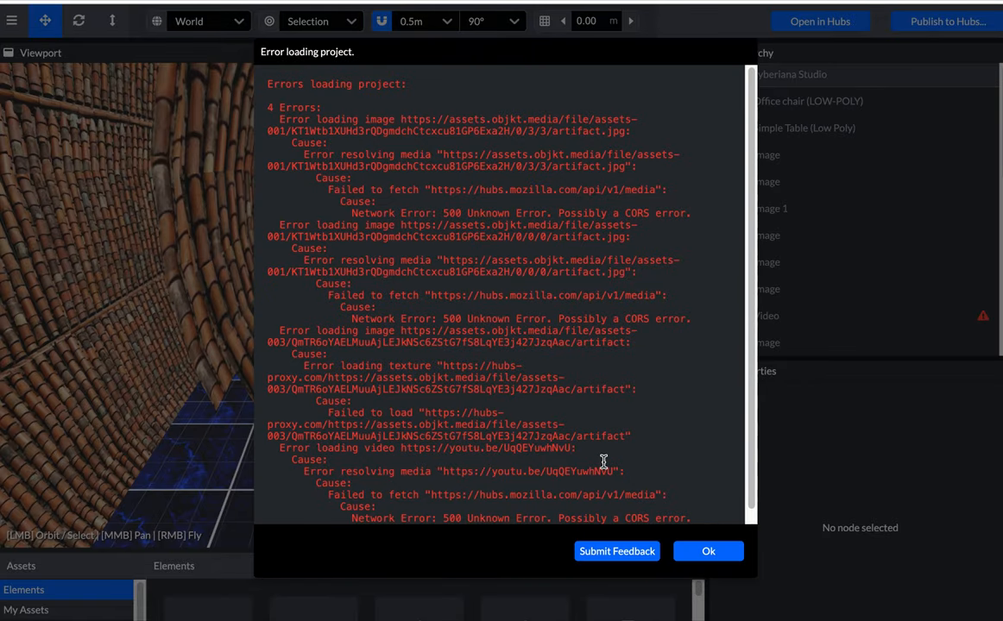
Step: Acknowledge the loading error report and fly the camera into the gallery room
left_click(710, 554)
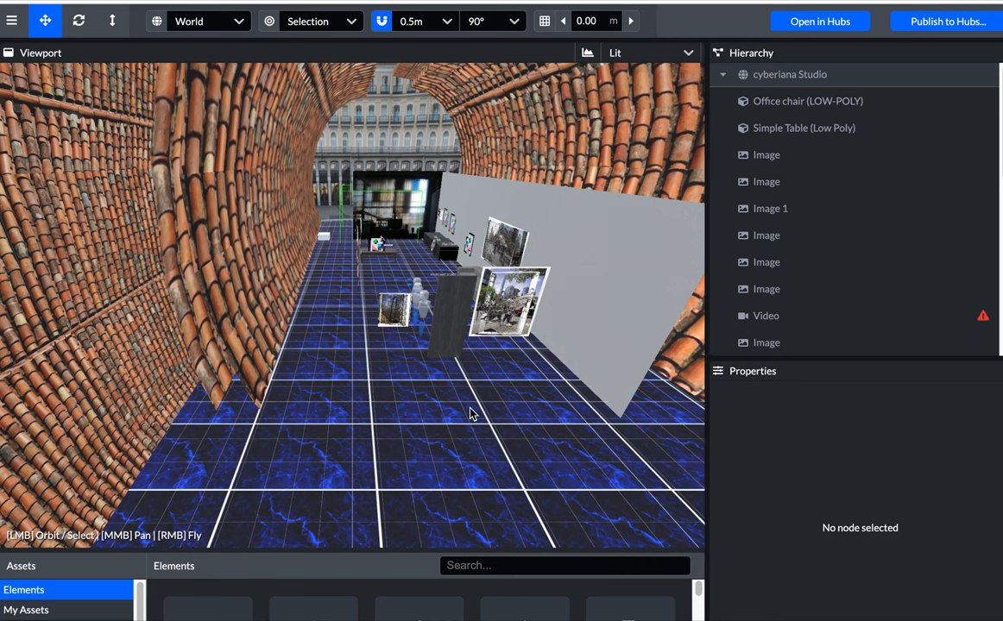
mouse_move(472, 414)
right_mouse_down()
mouse_move(345, 363)
mouse_move(259, 345)
mouse_move(472, 414)
right_mouse_up()
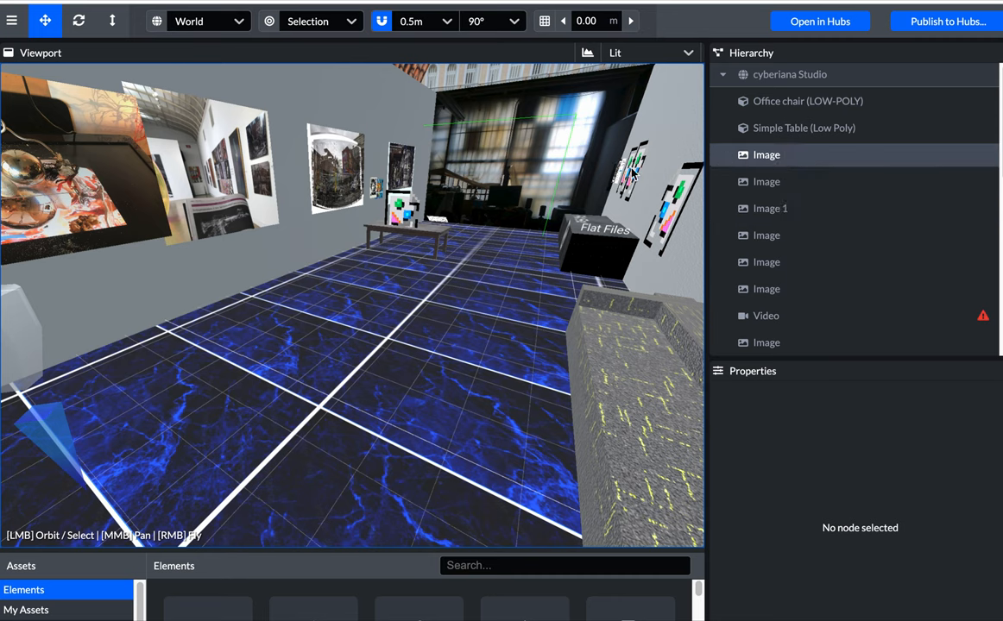
Step: Inspect several gallery images and settle on the panorama picture on the wall
left_click(766, 181)
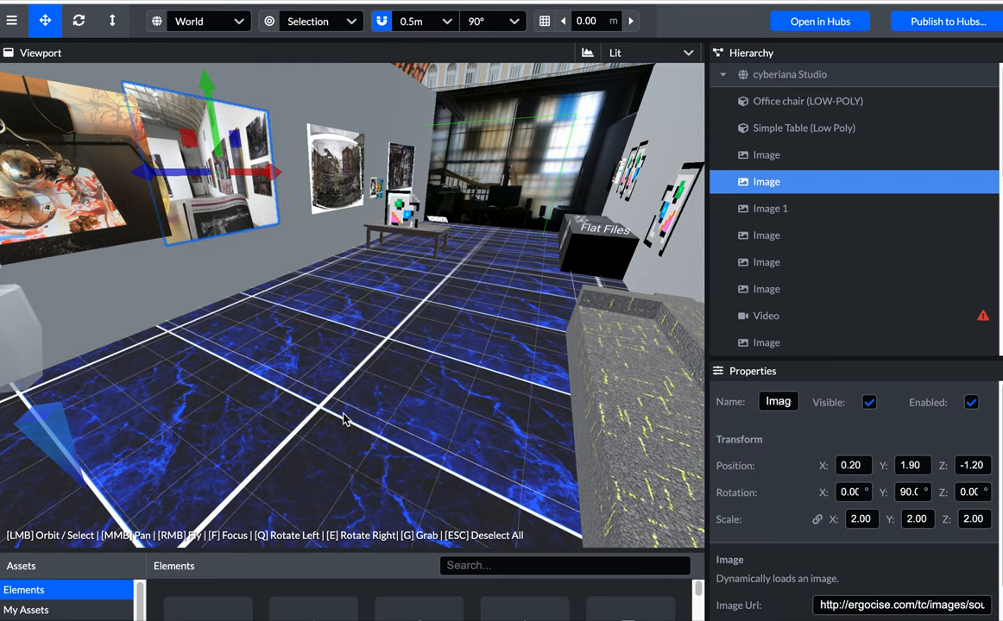
left_click(775, 263)
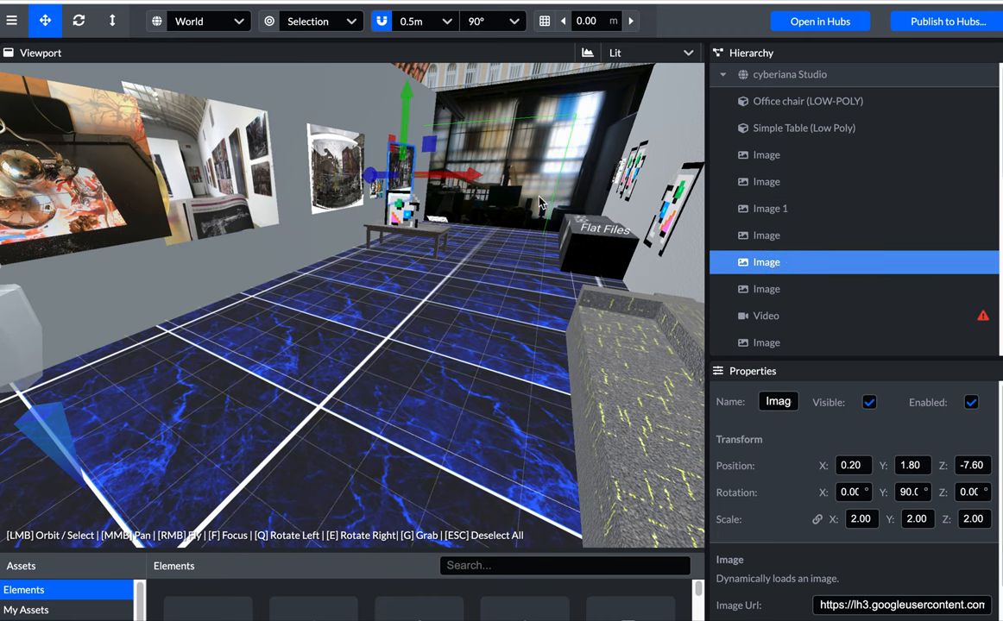
left_click(349, 183)
left_click(376, 189)
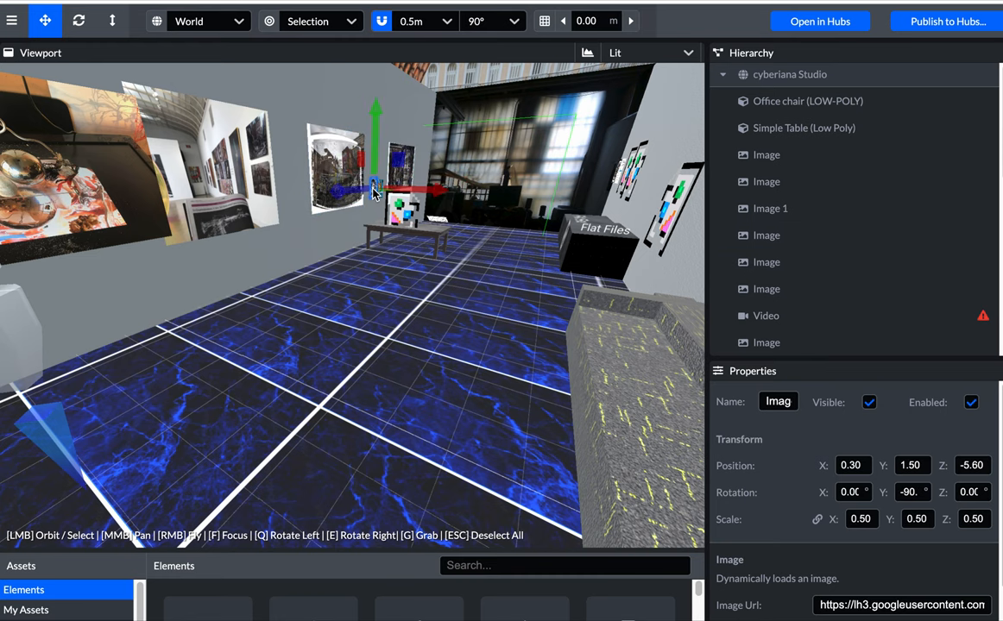
left_click(802, 238)
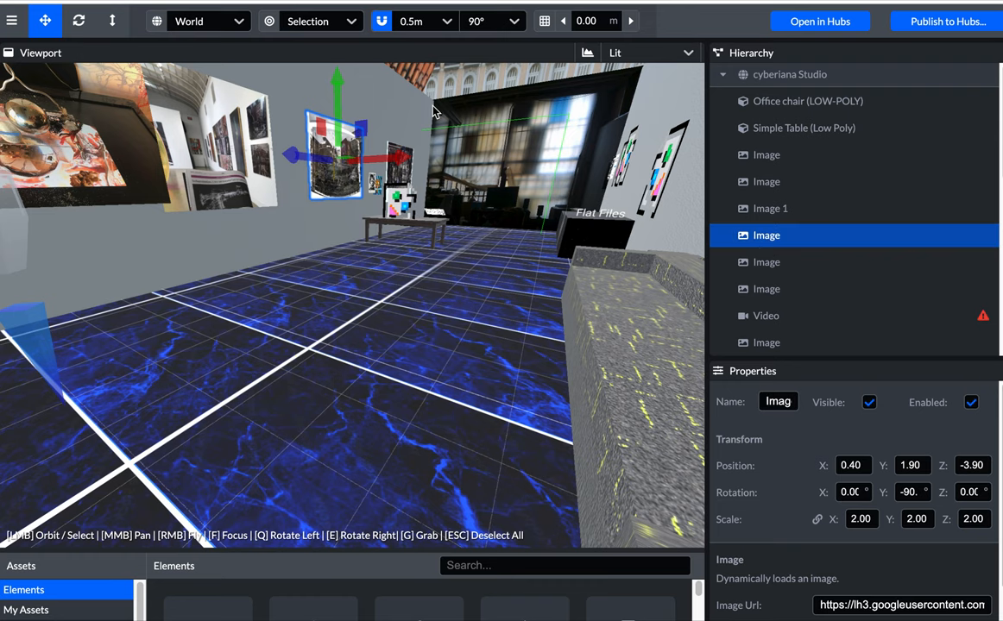
Step: Copy the IMG_9664.JPG link from the notes and return to the editor
key("super+Tab")
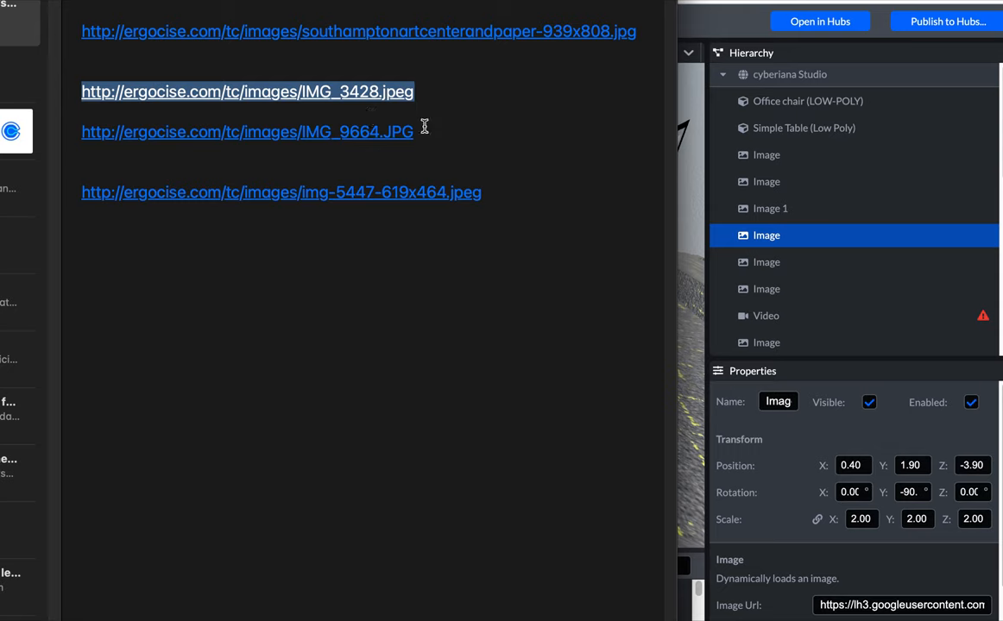
left_click(425, 132)
left_click_drag(423, 132, 431, 134)
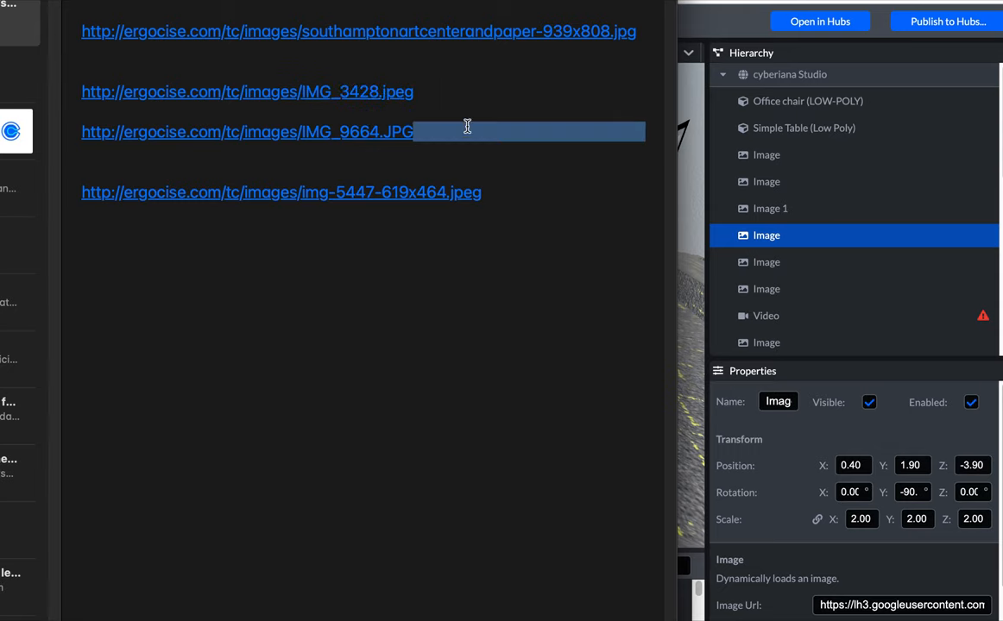
left_click(79, 129, "shift")
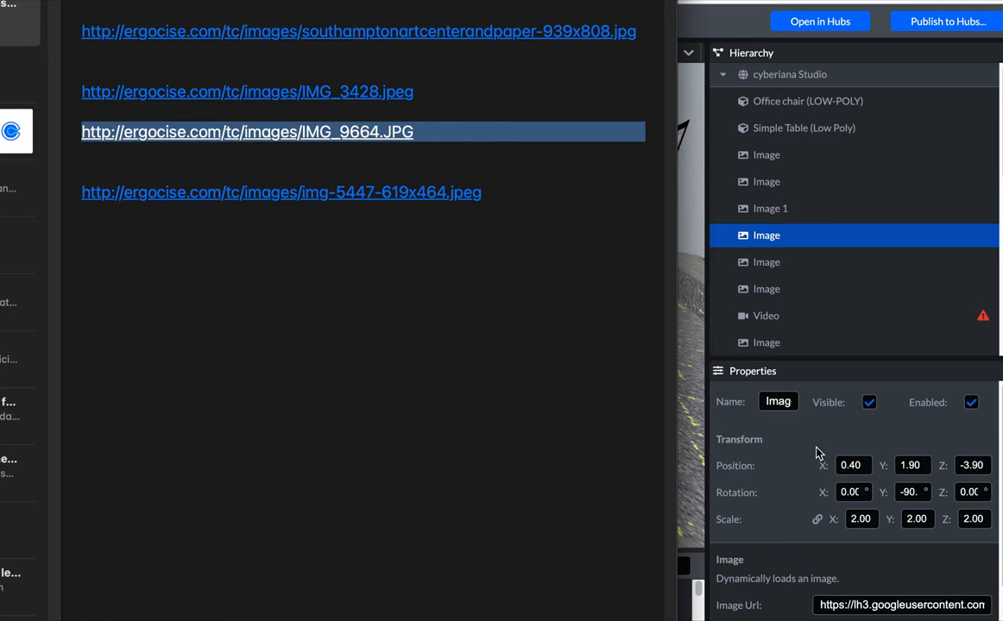
key("super+Tab")
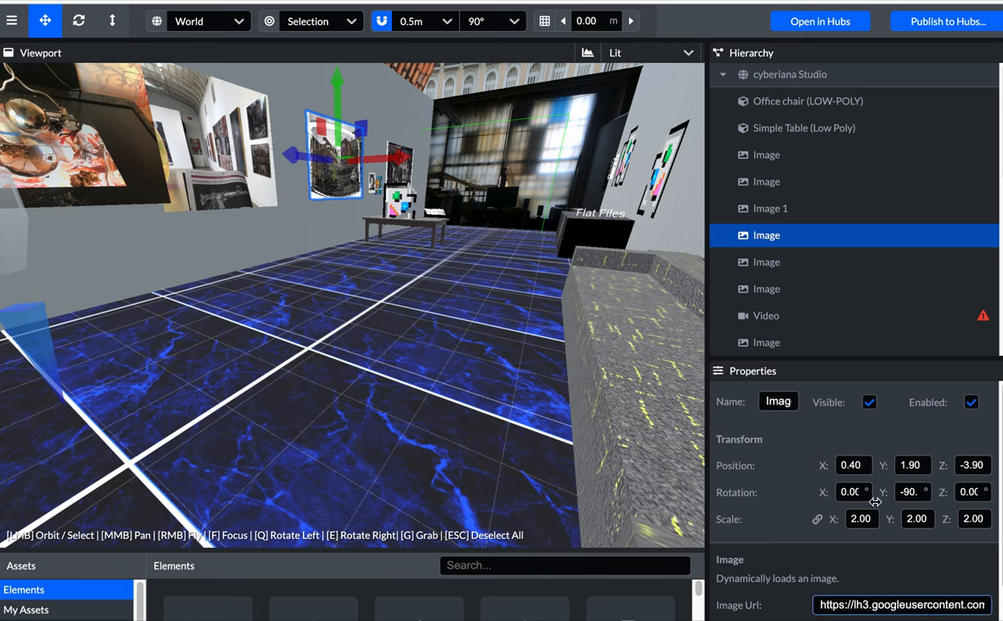
scroll(860, 605, "down", 3)
scroll(863, 553, "down", 3)
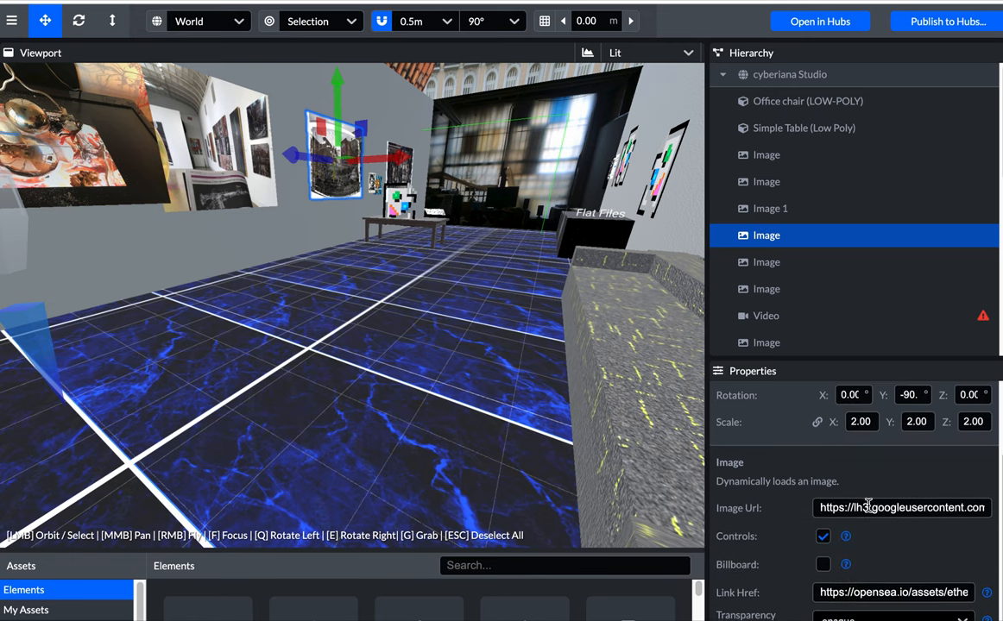
Step: Set the panorama's Image Url to the IMG_9664.JPG link and view the new photo up close
left_click(869, 507)
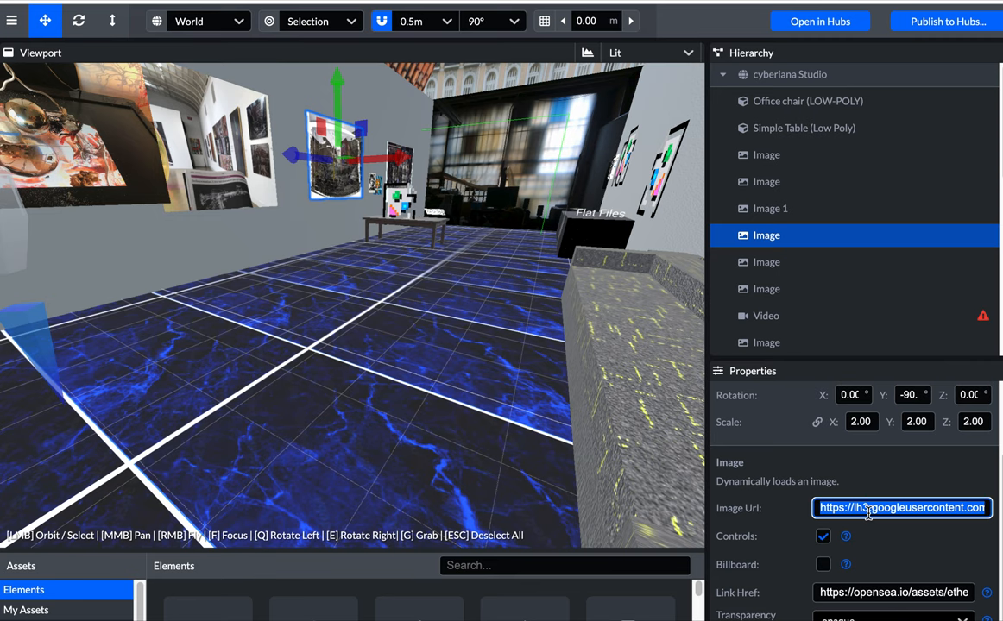
key("ctrl+v")
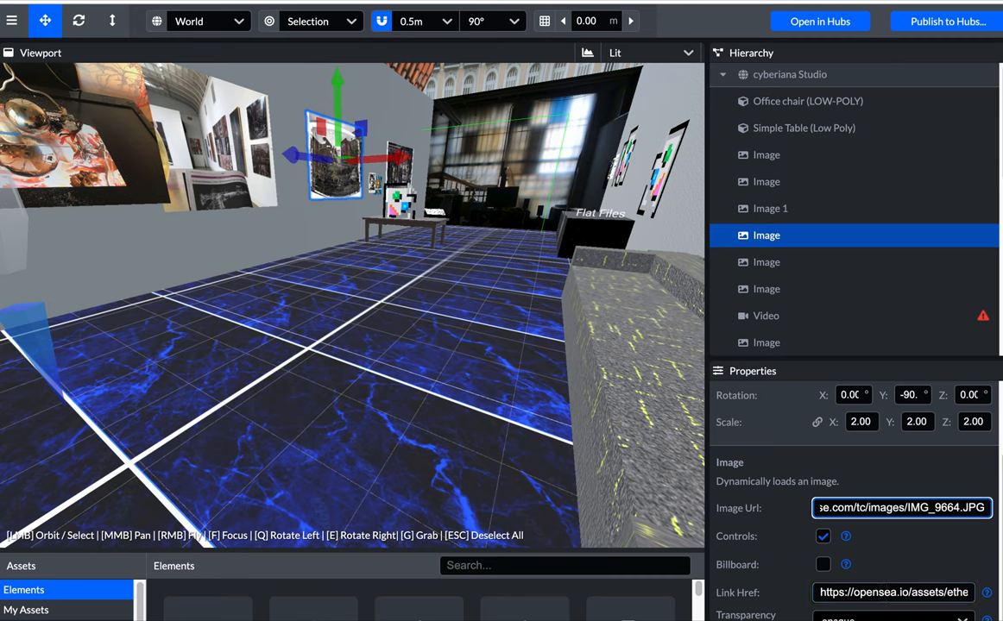
left_click(340, 183)
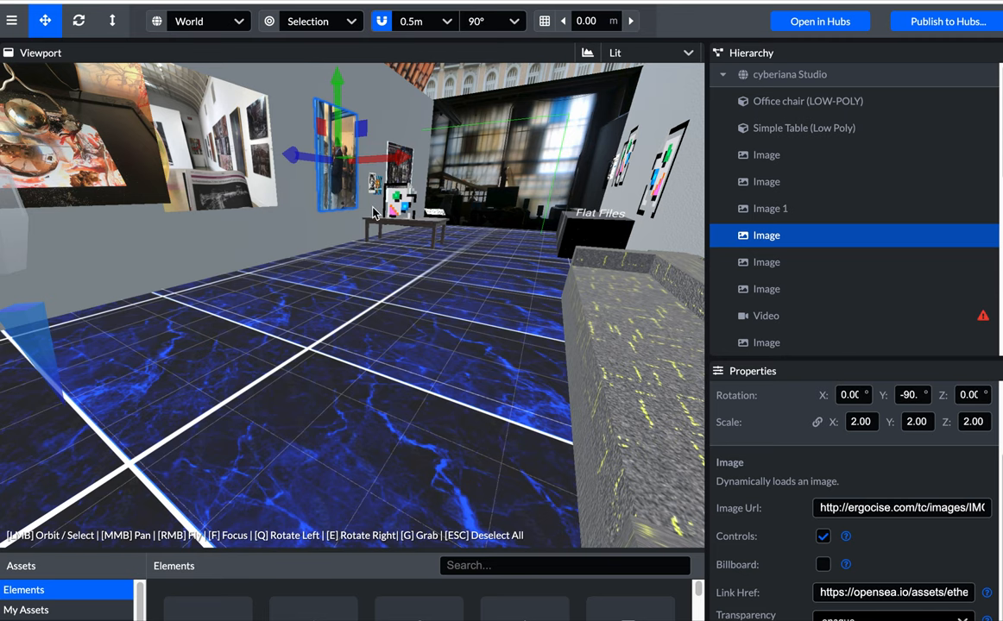
mouse_move(374, 213)
right_mouse_down()
mouse_move(489, 288)
mouse_move(345, 302)
mouse_move(259, 259)
mouse_move(172, 259)
right_mouse_up()
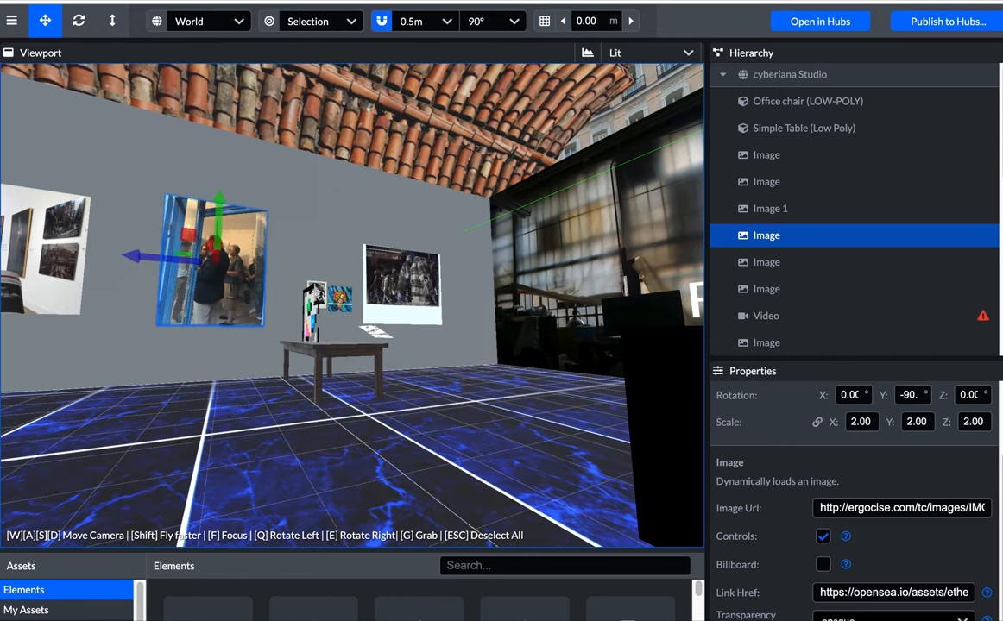
Step: Copy the img-5447-619x464.jpeg address, the last link in the notes, back to the editor
right_click_drag(345, 293, 402, 295)
left_click(402, 296)
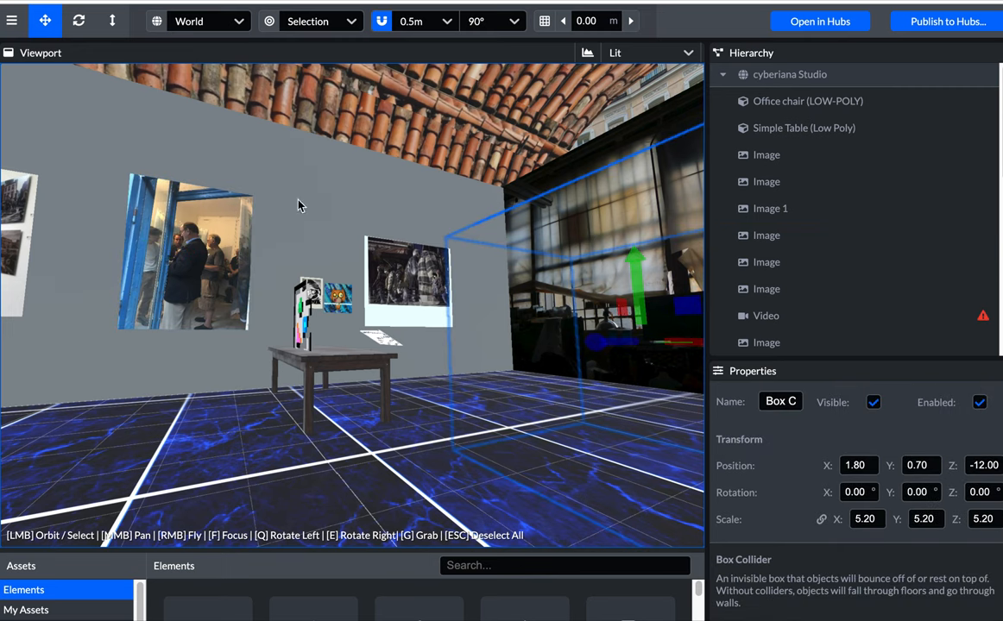
key("alt+Tab")
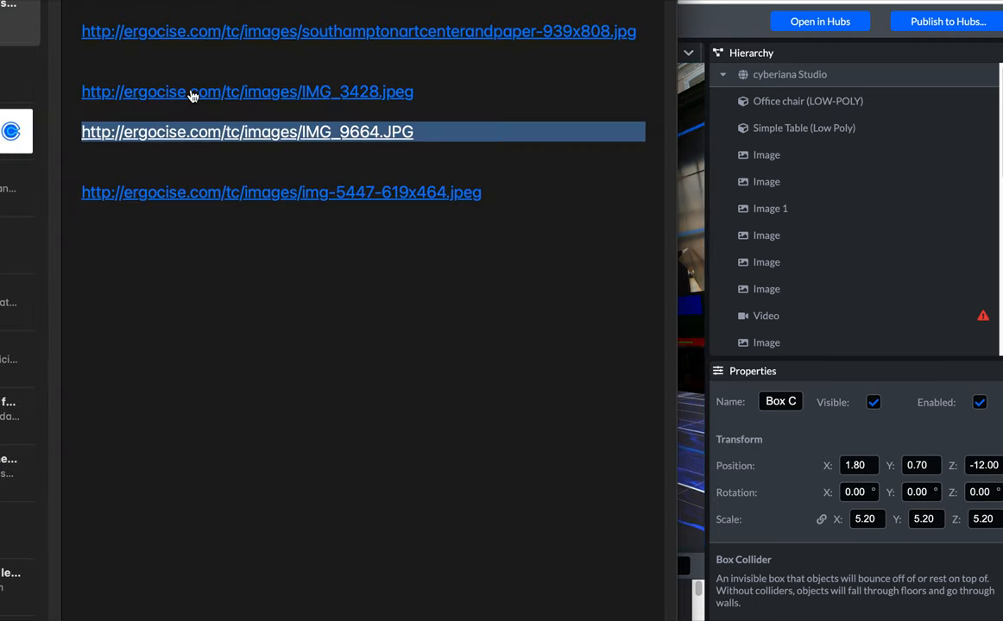
left_click(504, 200)
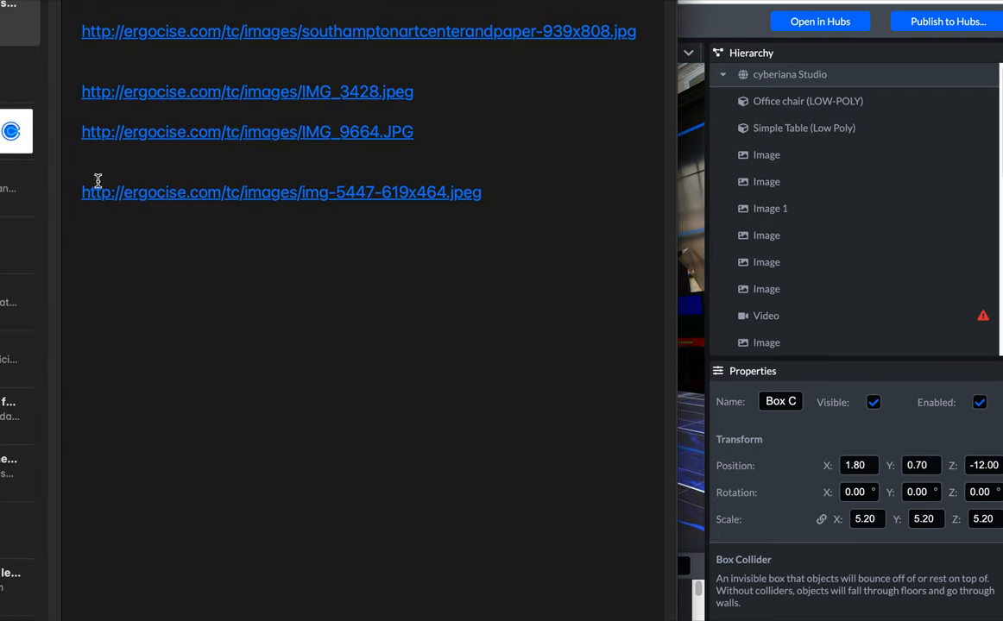
left_click(77, 192, "shift")
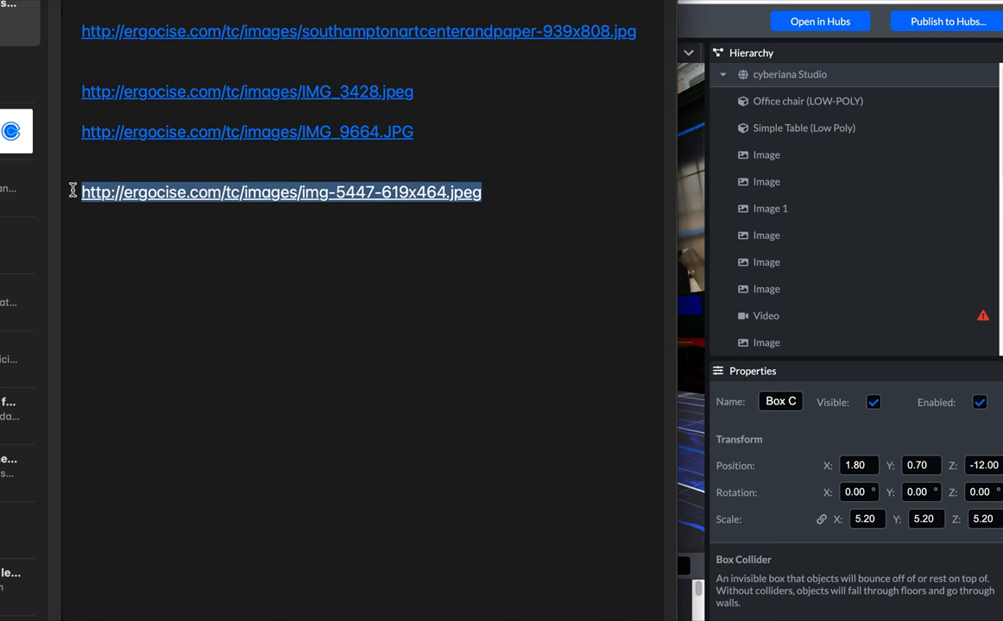
key("ctrl+c")
key("alt+Tab")
left_click(766, 342)
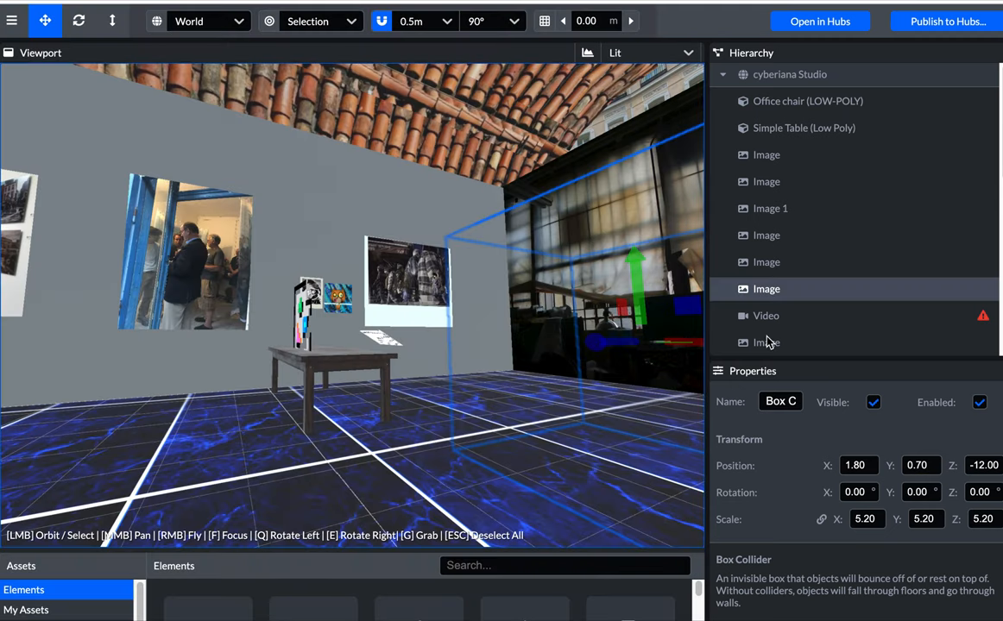
Step: Replace the Image Url of the small image near the table with the img-5447 address
left_click(773, 293)
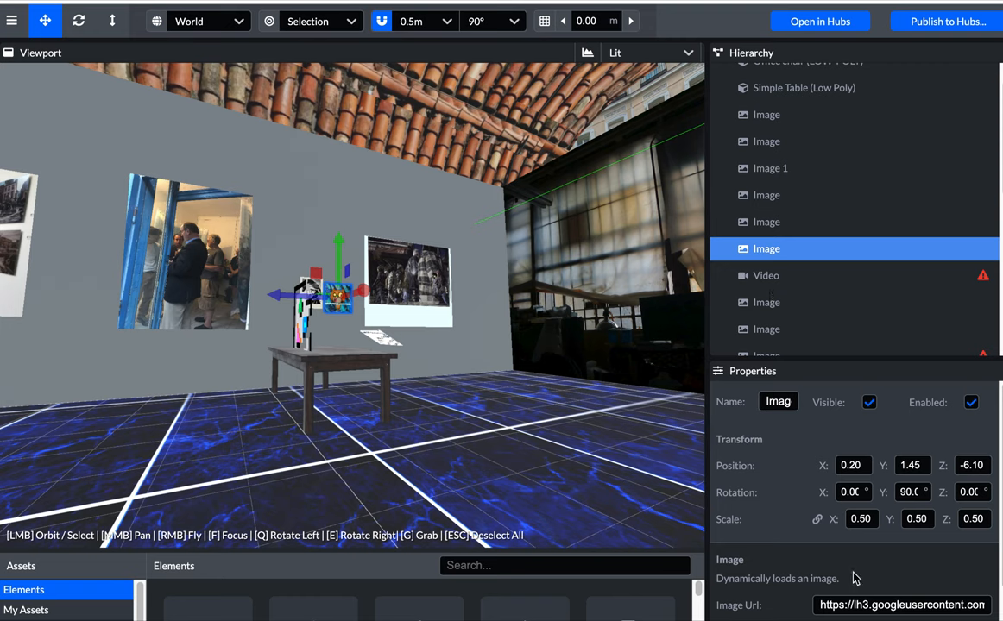
left_click(861, 604)
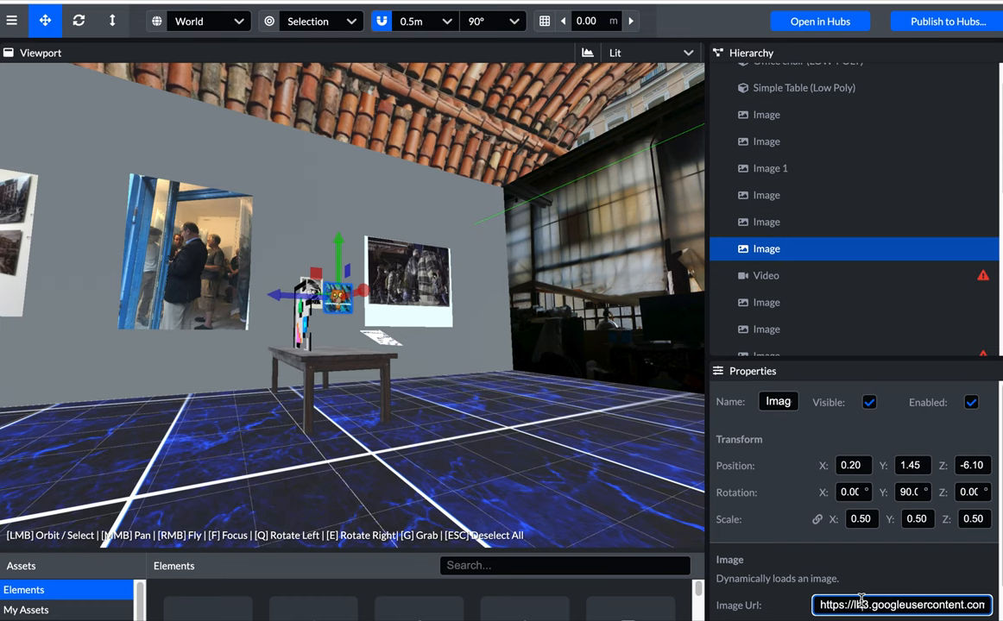
key("ctrl+a")
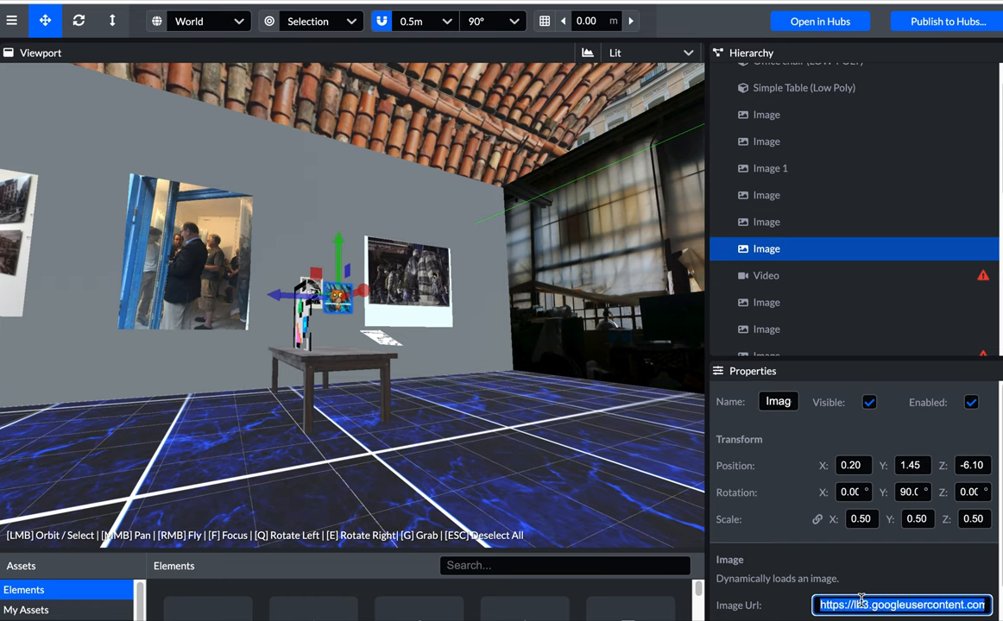
key("BackSpace")
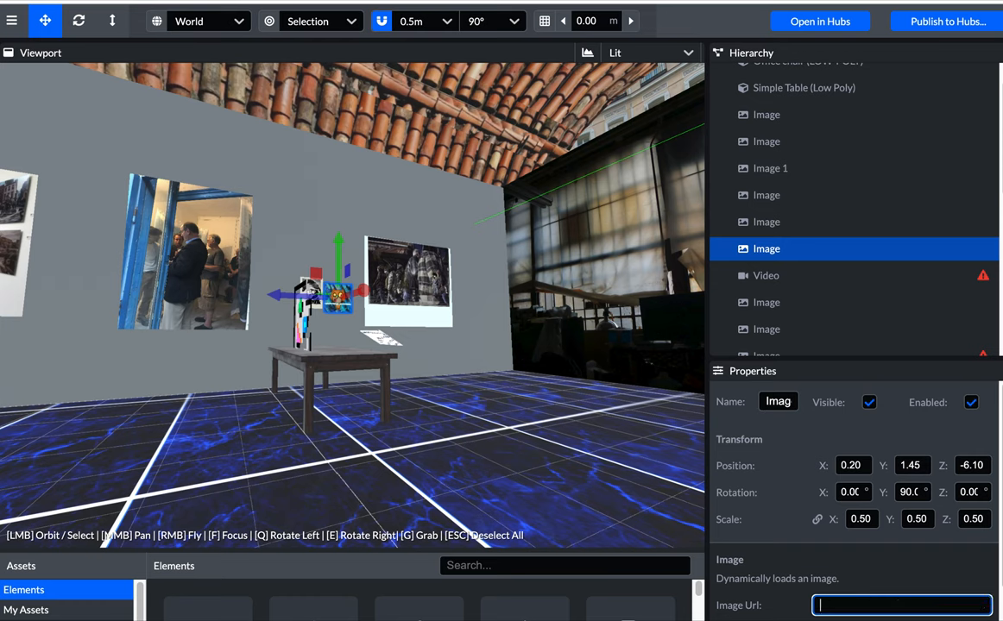
key("ctrl+v")
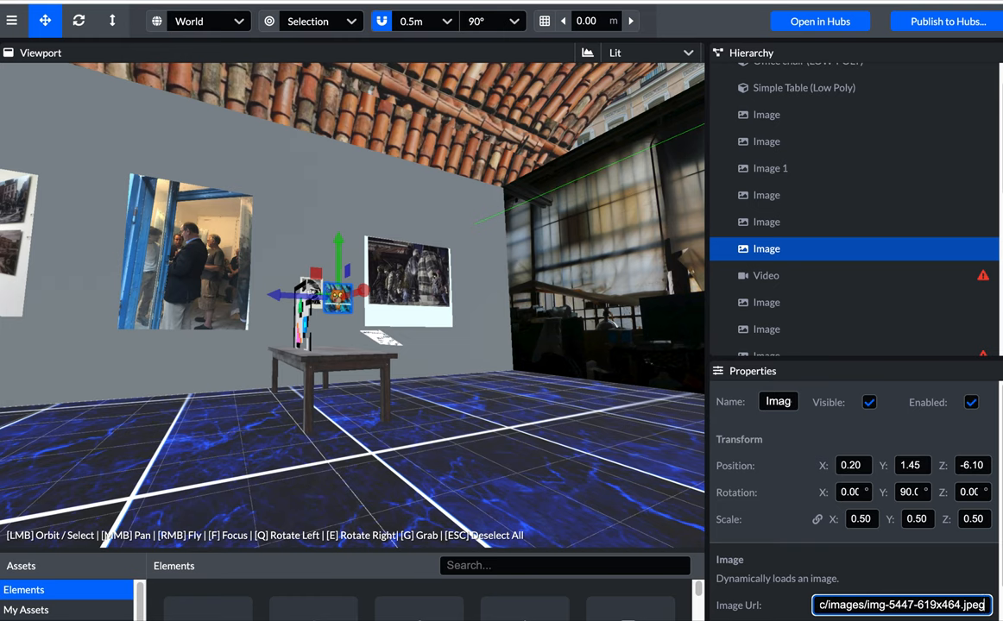
key("Return")
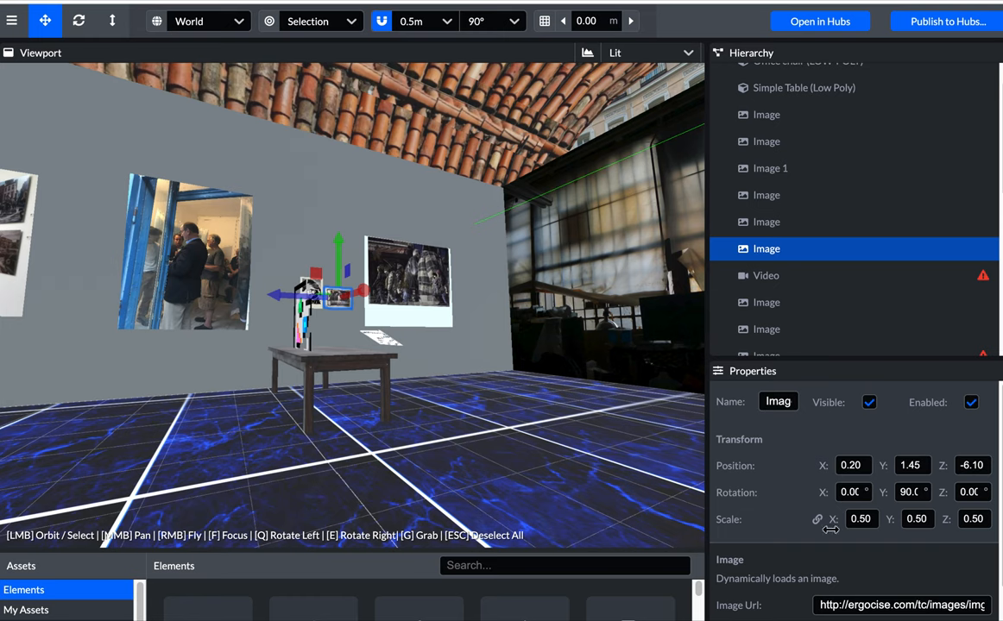
Step: Scale the new picture to 2.00 and raise it, then reposition the doorway photo to 0.90, 1.90, -3.60
mouse_move(831, 530)
left_mouse_down()
mouse_move(942, 553)
mouse_move(931, 553)
left_mouse_up()
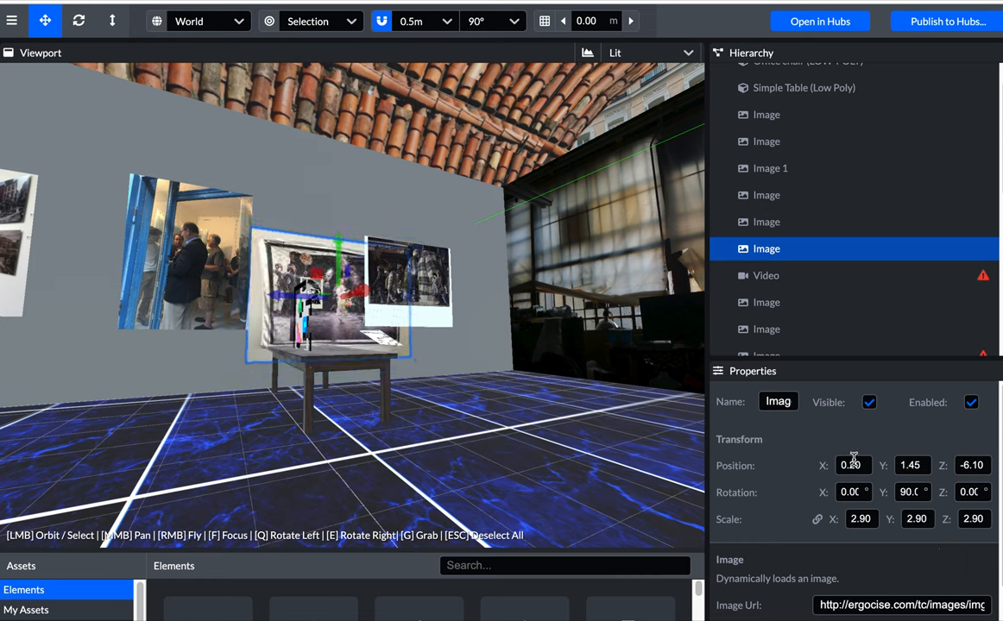
left_click_drag(882, 465, 906, 467)
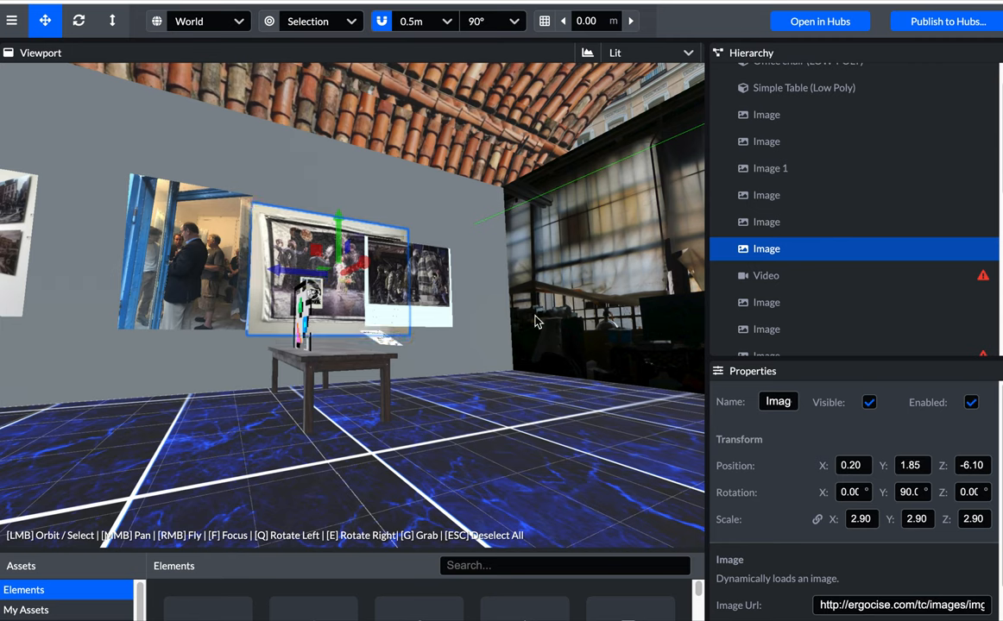
left_click(205, 285)
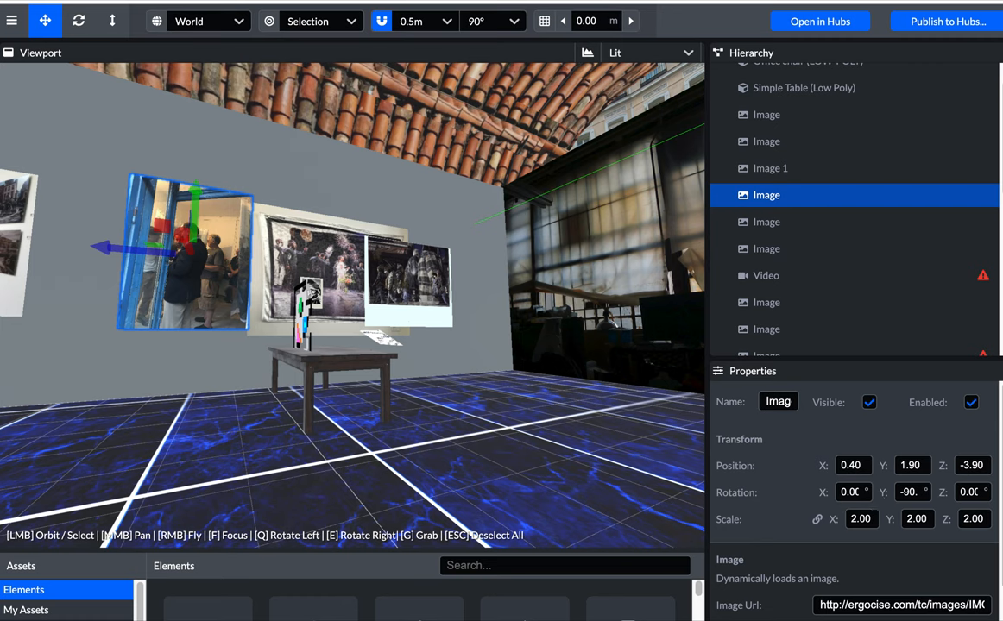
left_click_drag(822, 468, 853, 472)
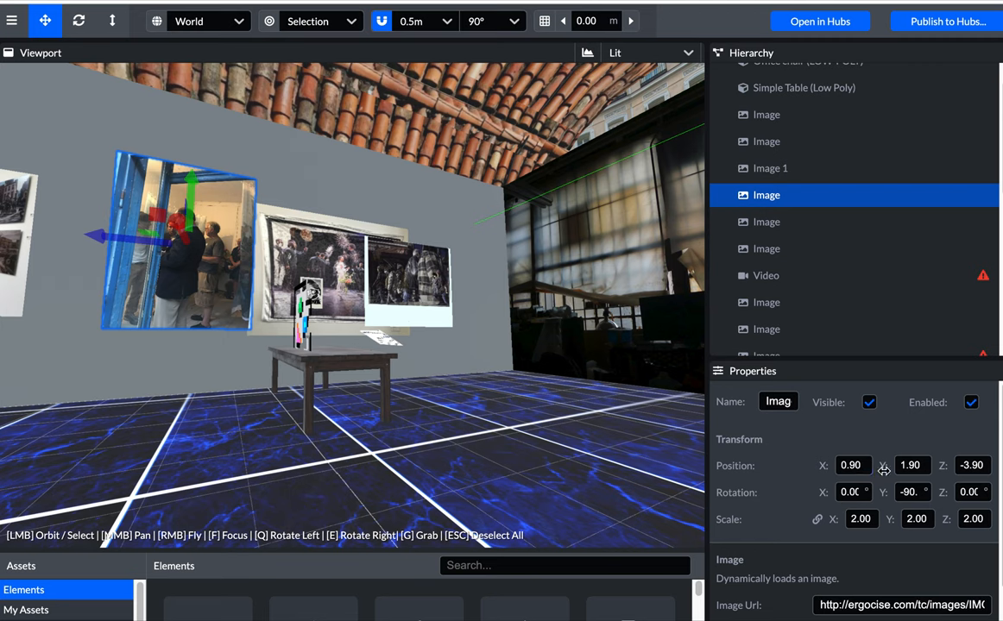
mouse_move(884, 468)
left_mouse_down()
mouse_move(889, 480)
mouse_move(957, 482)
left_mouse_up()
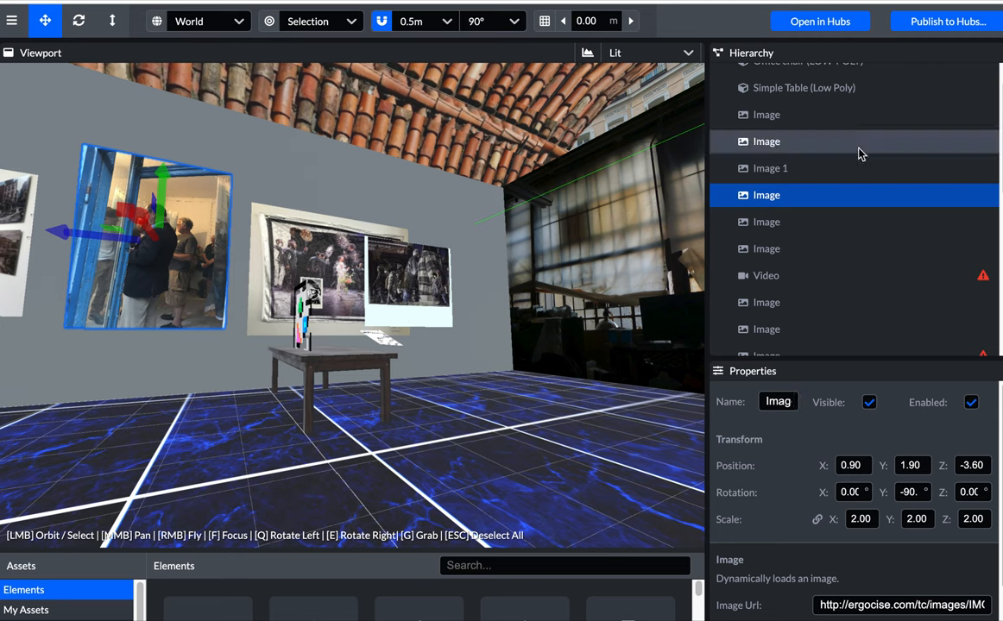
Step: Publish to Hubs under the scene name with Tommy's Place, reaching the performance check
left_click(949, 21)
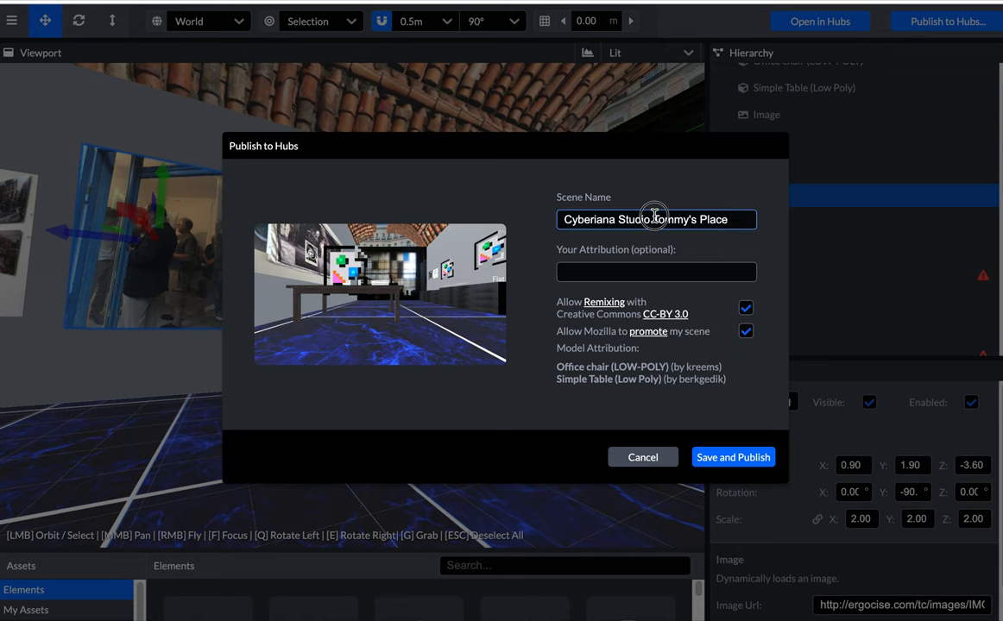
left_click(738, 219)
left_click_drag(738, 219, 653, 220)
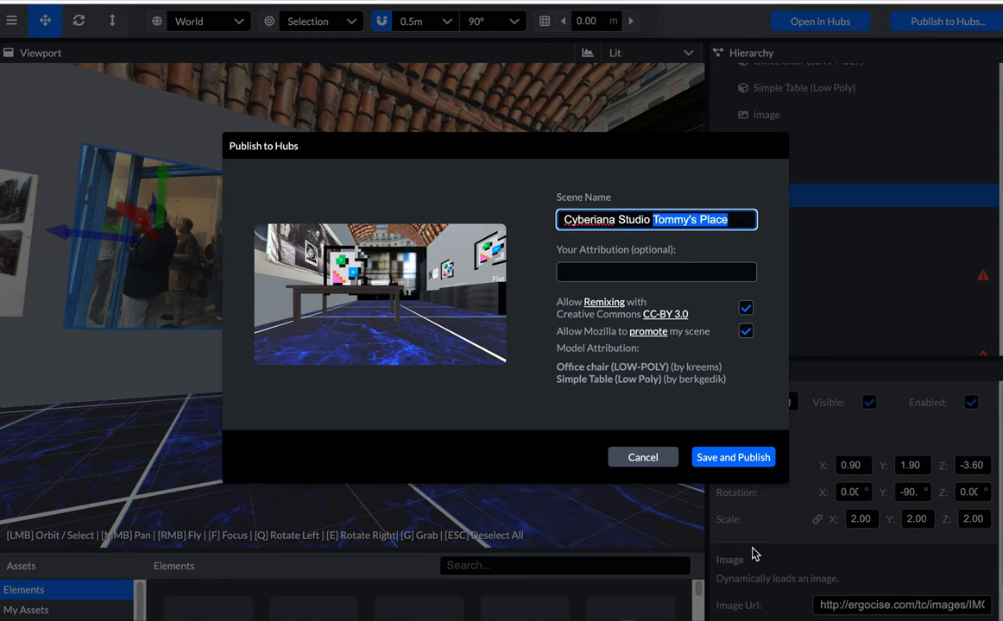
left_click(718, 457)
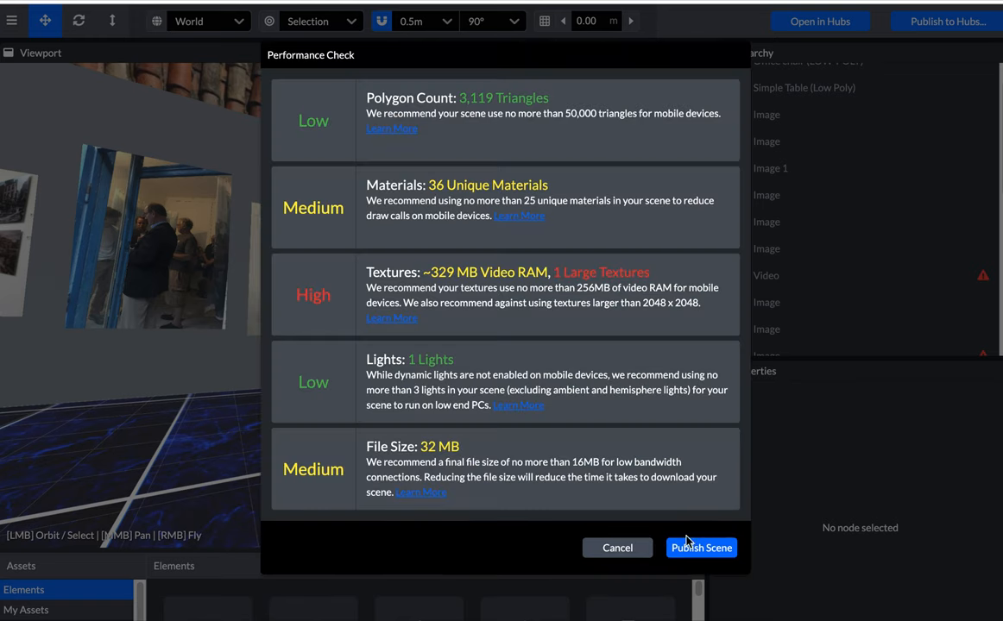
Step: Publish the scene despite the performance warnings and open it in Hubs
left_click(701, 548)
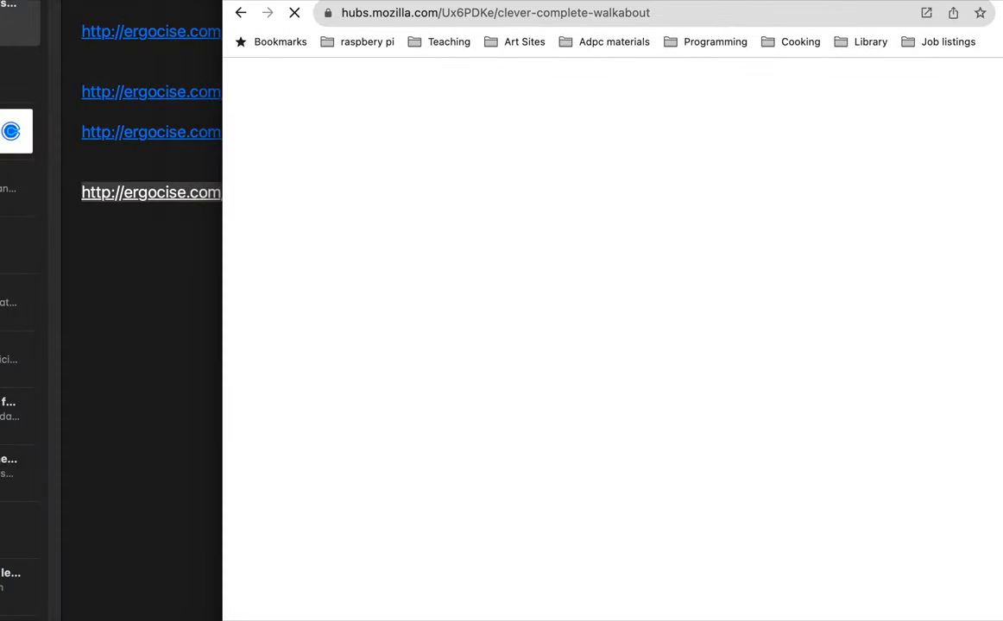
Step: Select the Clever Complete Walkabout room address while the lobby loads
left_click(655, 13)
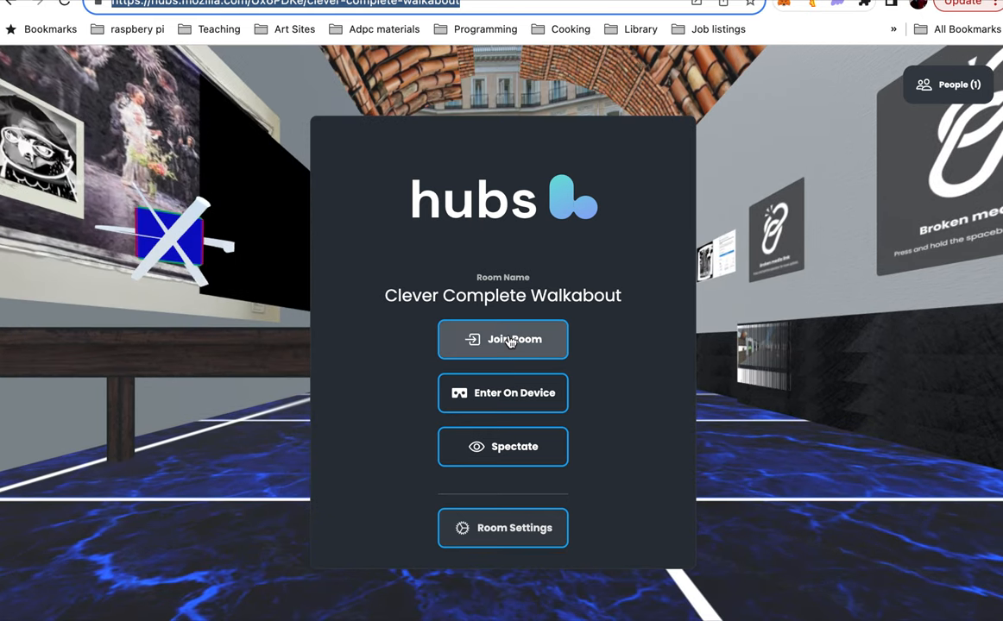
Step: Join the room, finish microphone setup, and walk forward toward the gallery wall
left_click(511, 341)
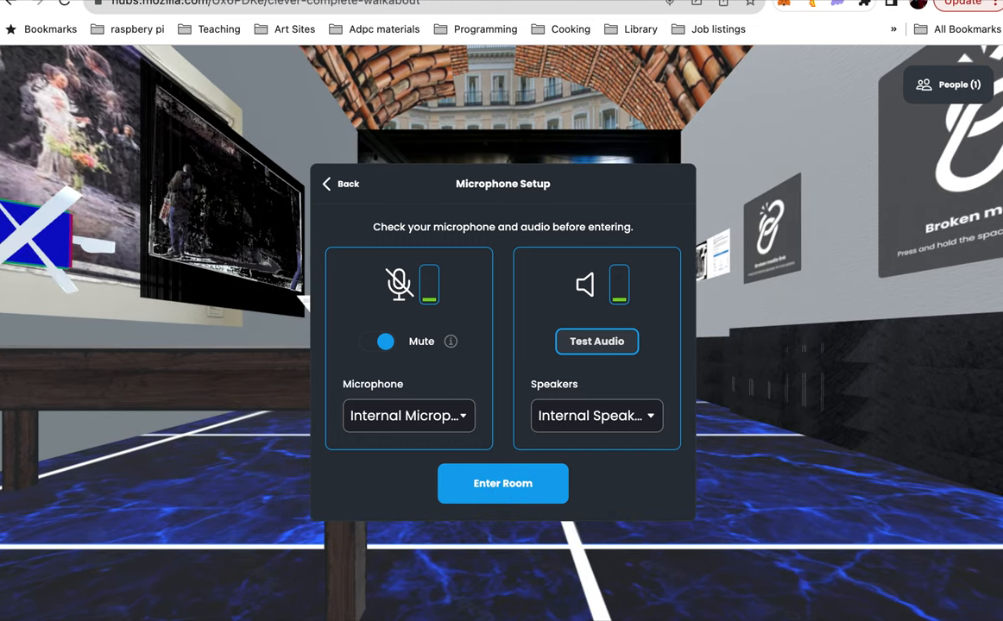
left_click(503, 484)
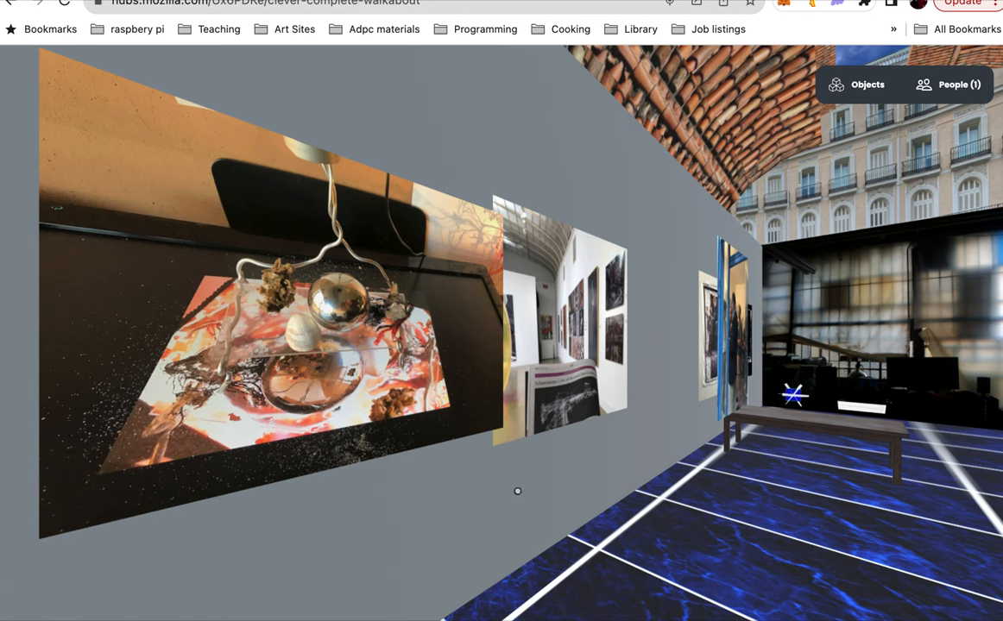
key("w")
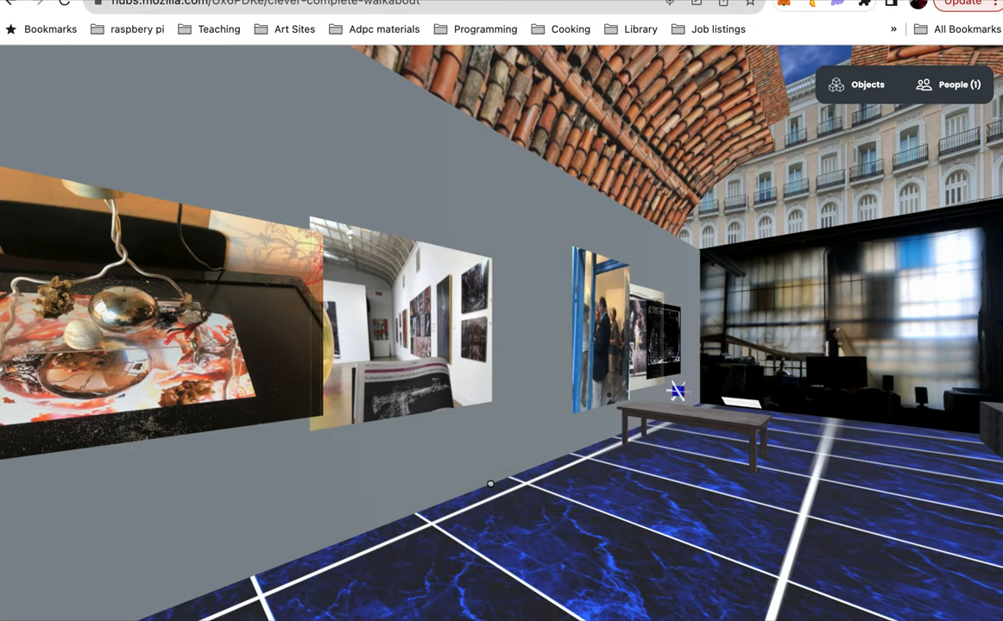